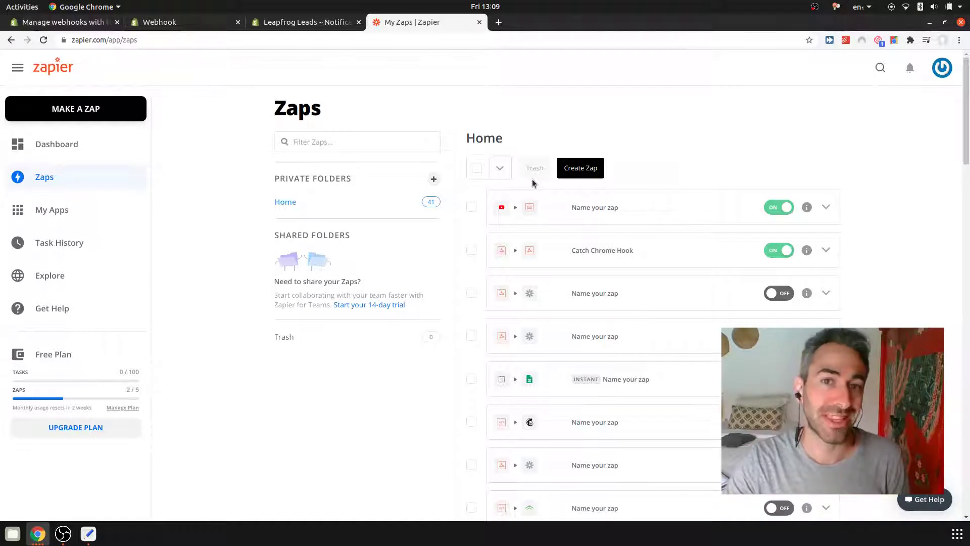
Create a new Zap using the Webhooks by Zapier app with the Catch Hook trigger event
{"action": "left_click", "coordinate": [580, 171]}
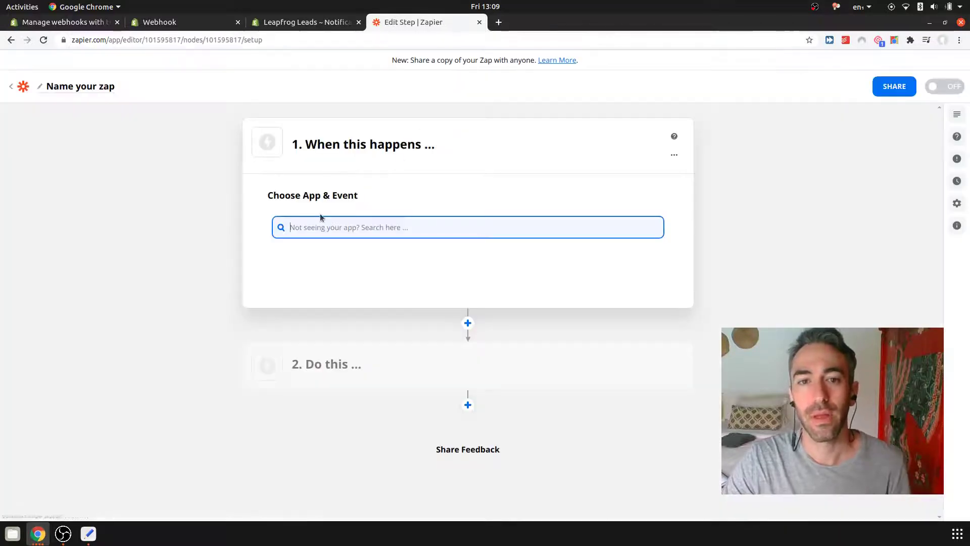
{"action": "type", "text": "webhook"}
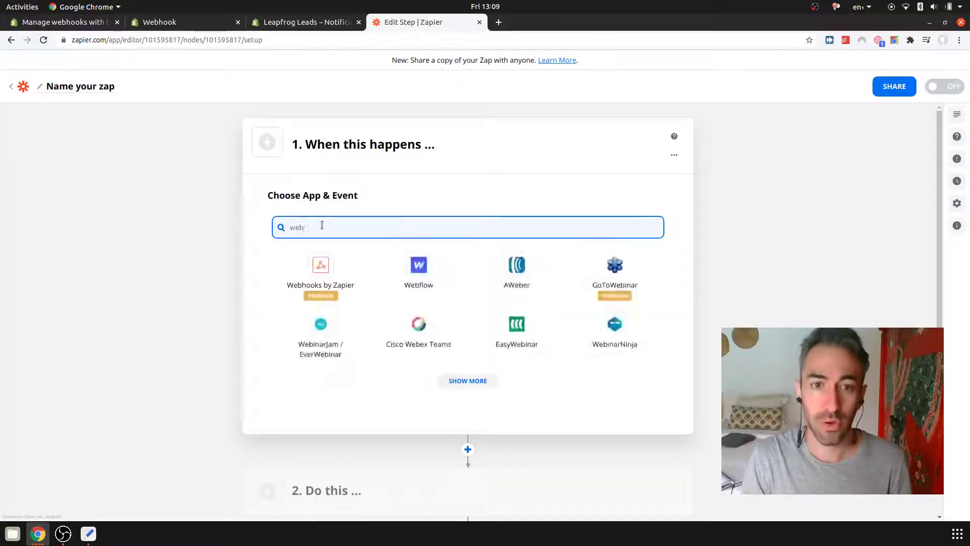
{"action": "left_click", "coordinate": [321, 266]}
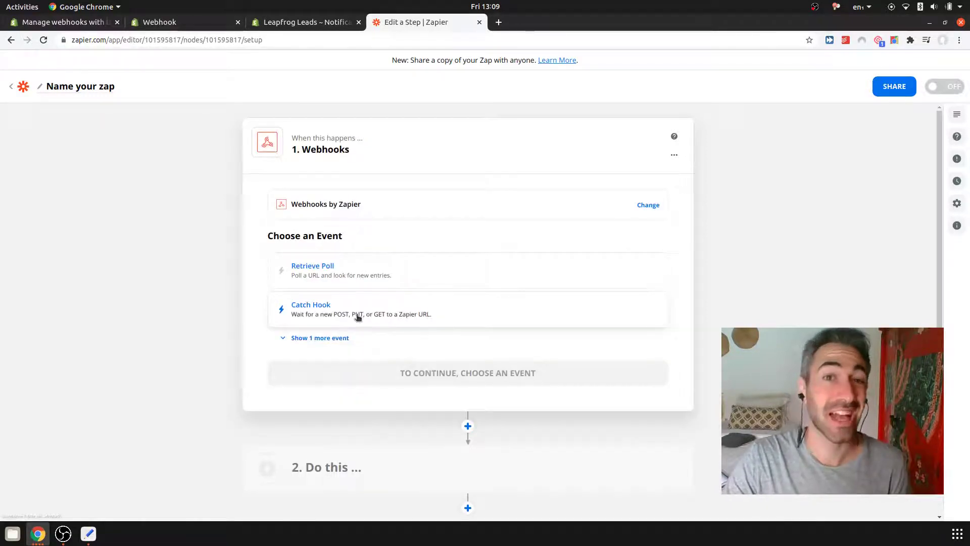
{"action": "left_click", "coordinate": [357, 317]}
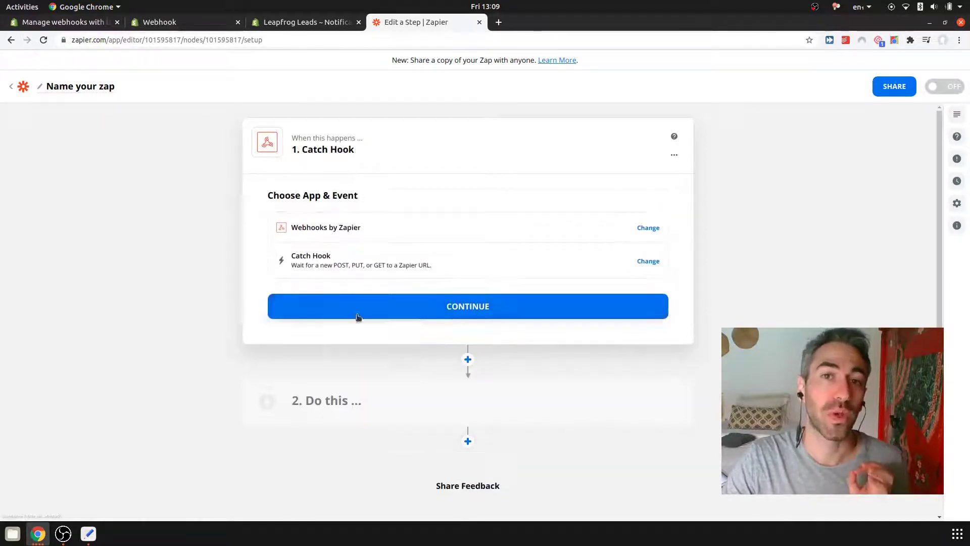
{"action": "left_click", "coordinate": [418, 308]}
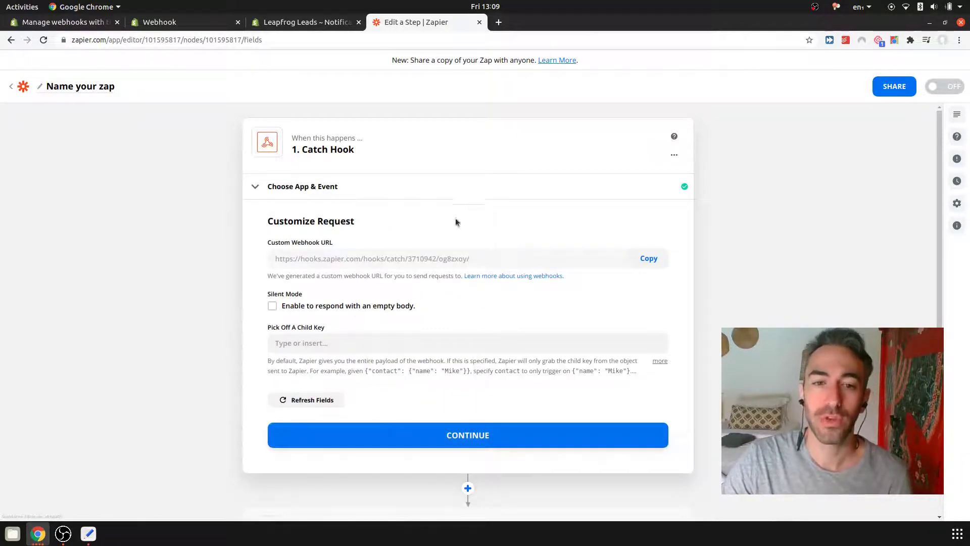
Accept the Catch Hook request settings and paste its webhook URL into the Text Editor document
{"action": "left_click", "coordinate": [508, 437]}
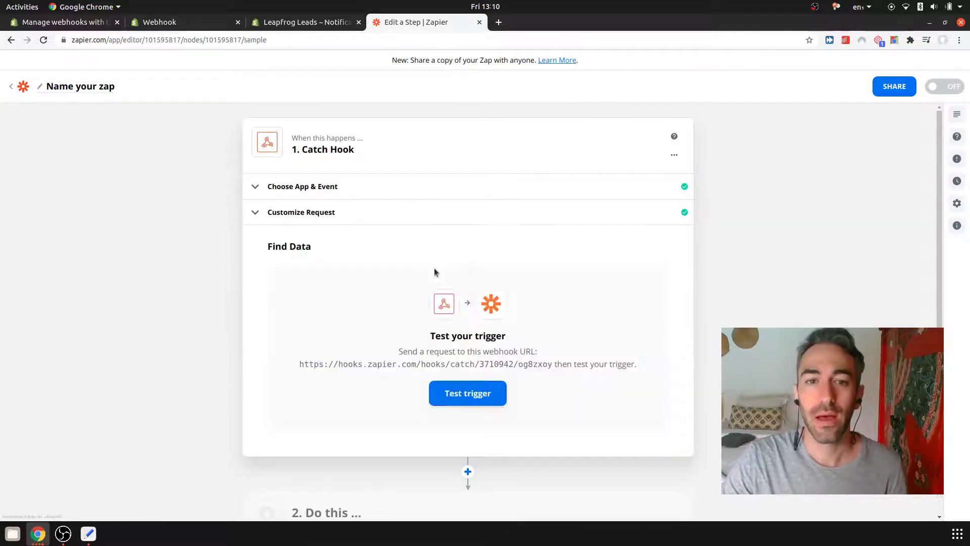
{"action": "left_click_drag", "start_coordinate": [299, 365], "coordinate": [551, 364]}
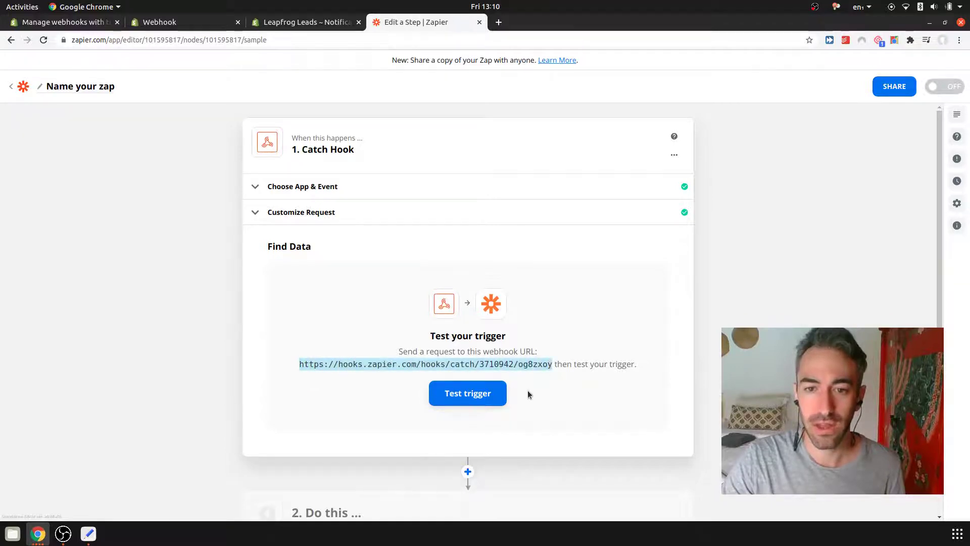
{"action": "left_click", "coordinate": [88, 534]}
{"action": "key", "text": "ctrl+a"}
{"action": "key", "text": "ctrl+v"}
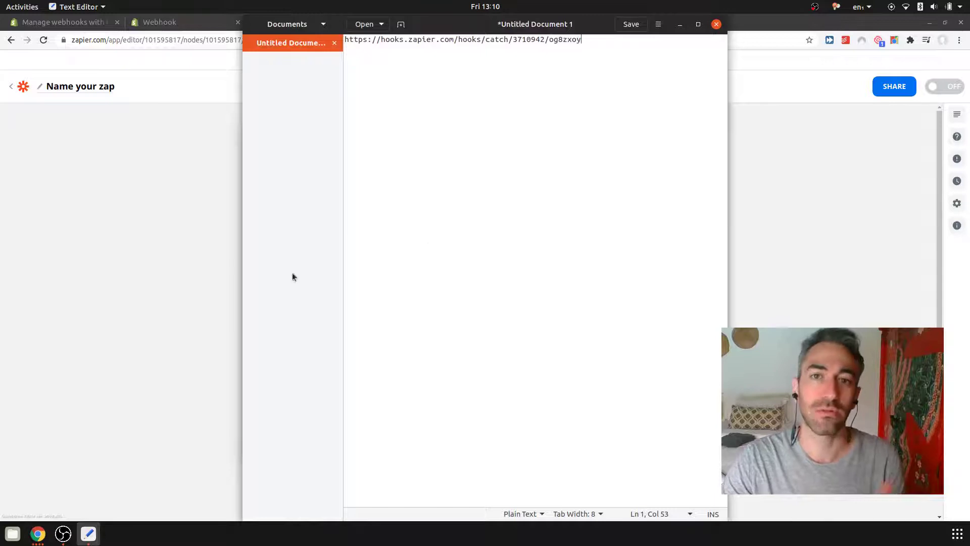
{"action": "left_click", "coordinate": [165, 280]}
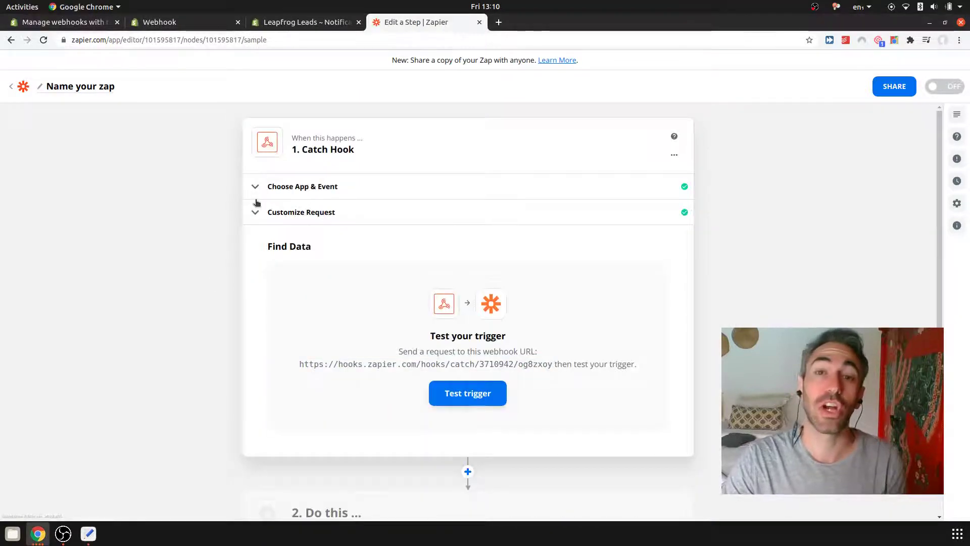
Delete the existing Order payment webhook in Shopify admin
{"action": "left_click", "coordinate": [308, 23]}
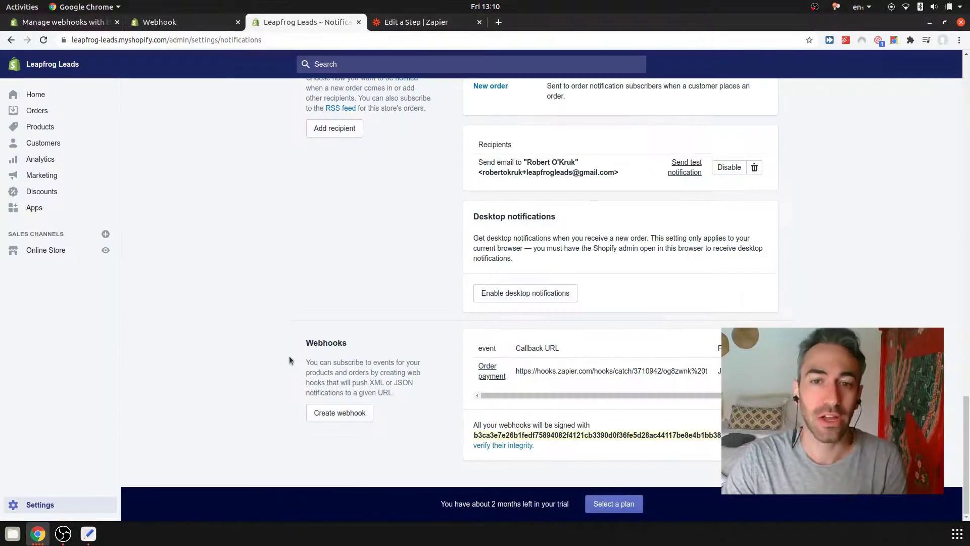
{"action": "left_click_drag", "start_coordinate": [698, 395], "coordinate": [737, 395]}
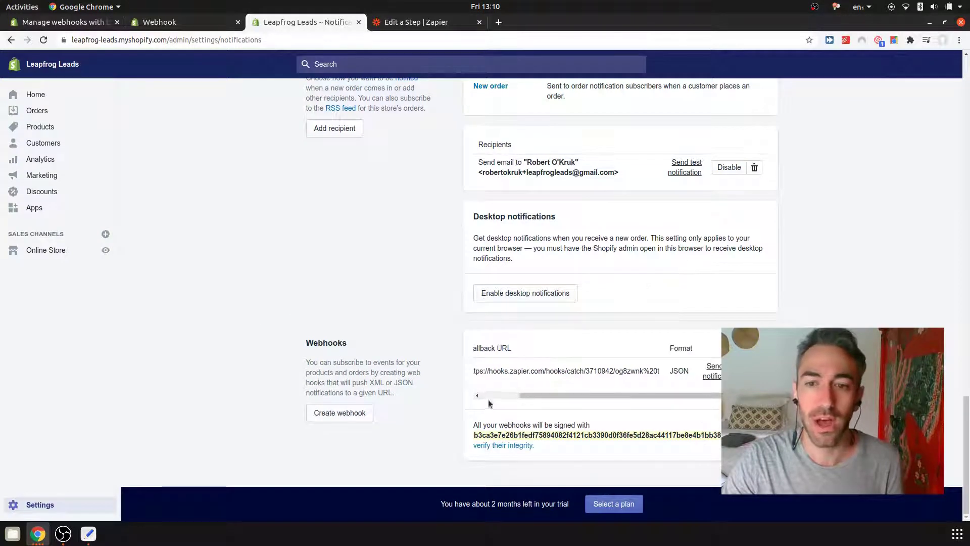
{"action": "left_click", "coordinate": [748, 371]}
{"action": "left_click", "coordinate": [607, 181]}
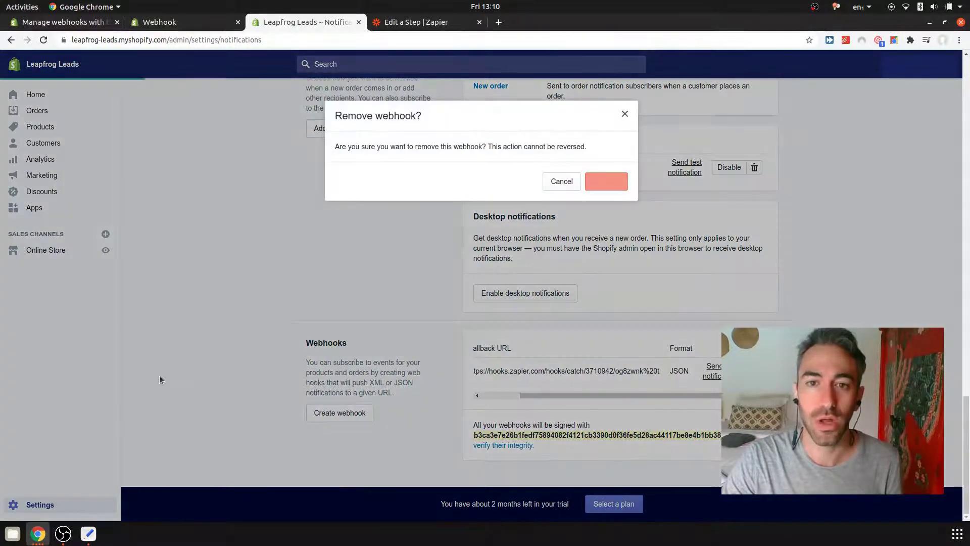
Go to the store's Settings > Notifications page and scroll to the Webhooks section
{"action": "left_click", "coordinate": [50, 64]}
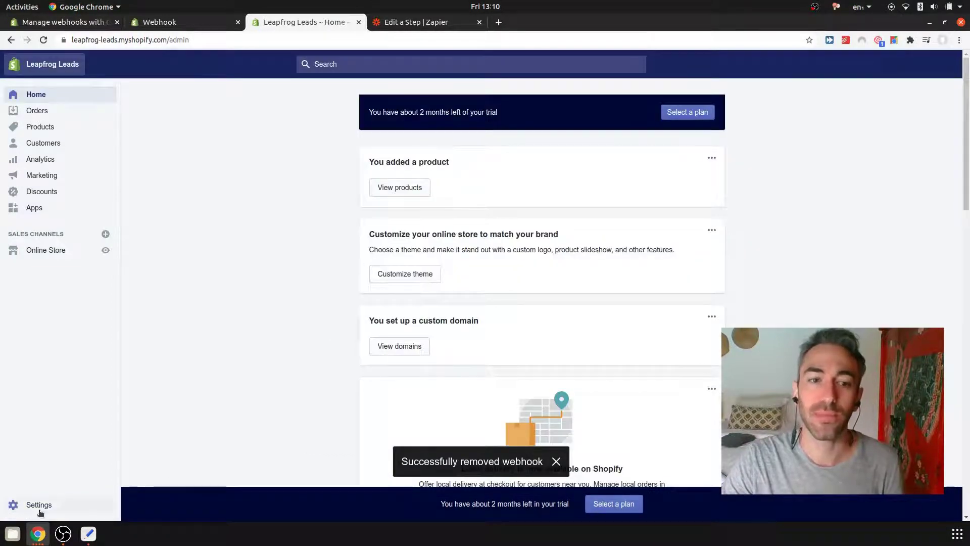
{"action": "left_click", "coordinate": [40, 504]}
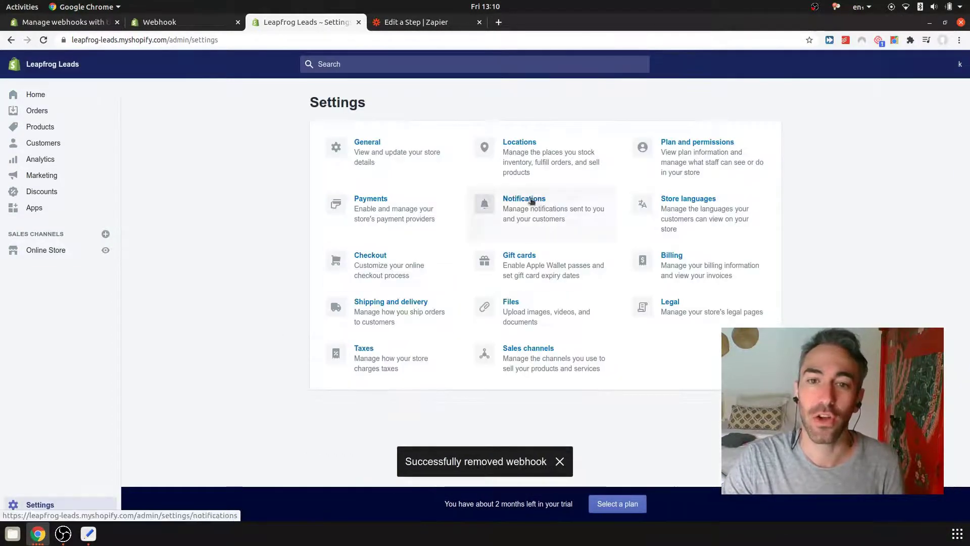
{"action": "left_click", "coordinate": [531, 200]}
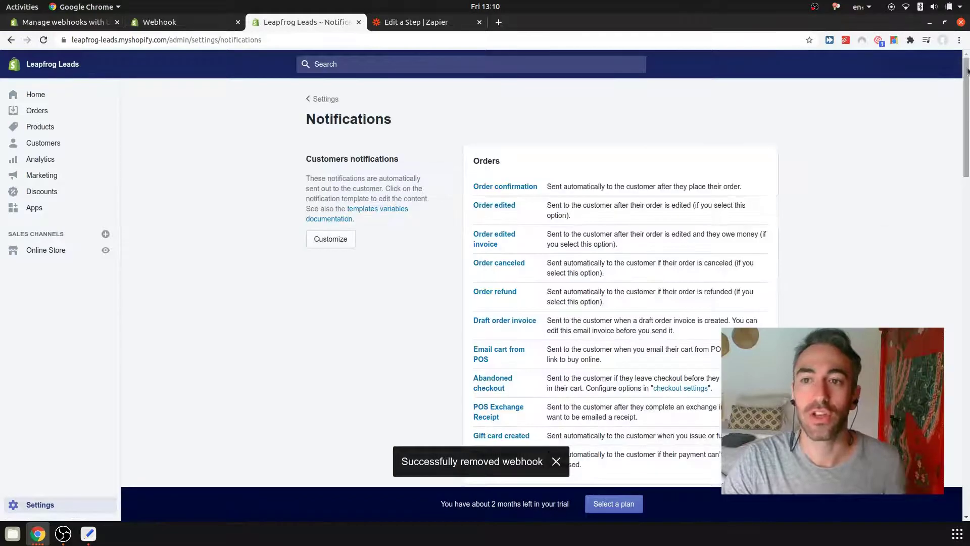
{"action": "left_click_drag", "start_coordinate": [965, 83], "coordinate": [965, 419]}
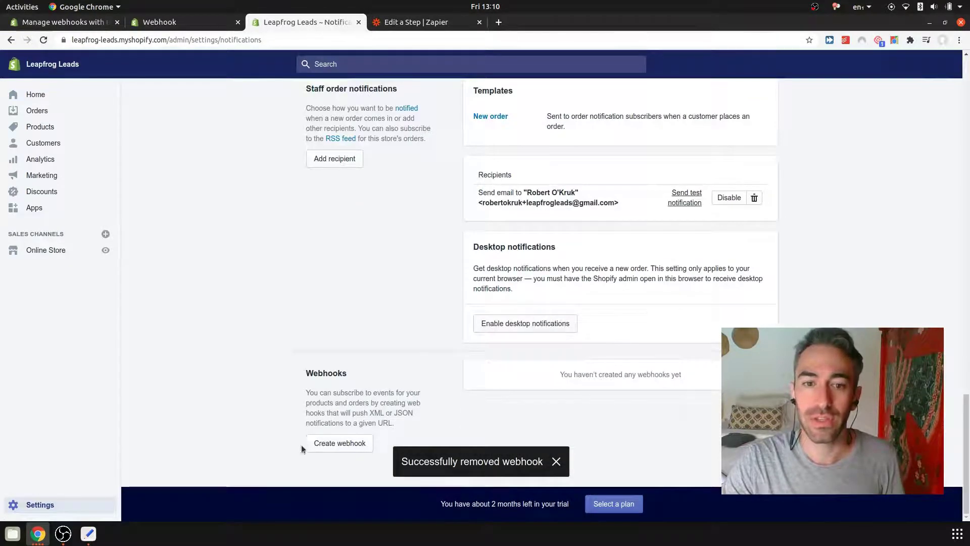
Start a new Shopify webhook with Order payment as its event
{"action": "left_click", "coordinate": [328, 445]}
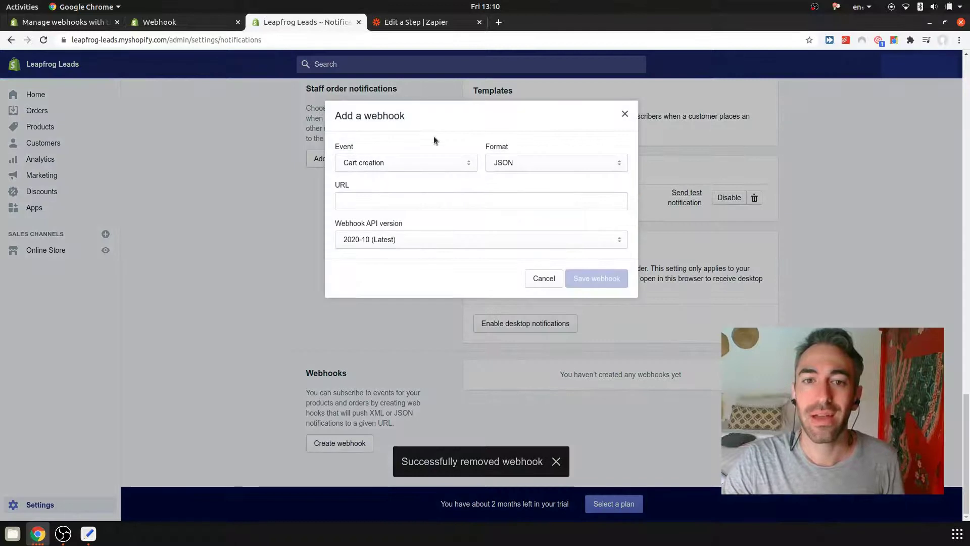
{"action": "left_click", "coordinate": [399, 163]}
{"action": "left_click_drag", "start_coordinate": [472, 202], "coordinate": [481, 131]}
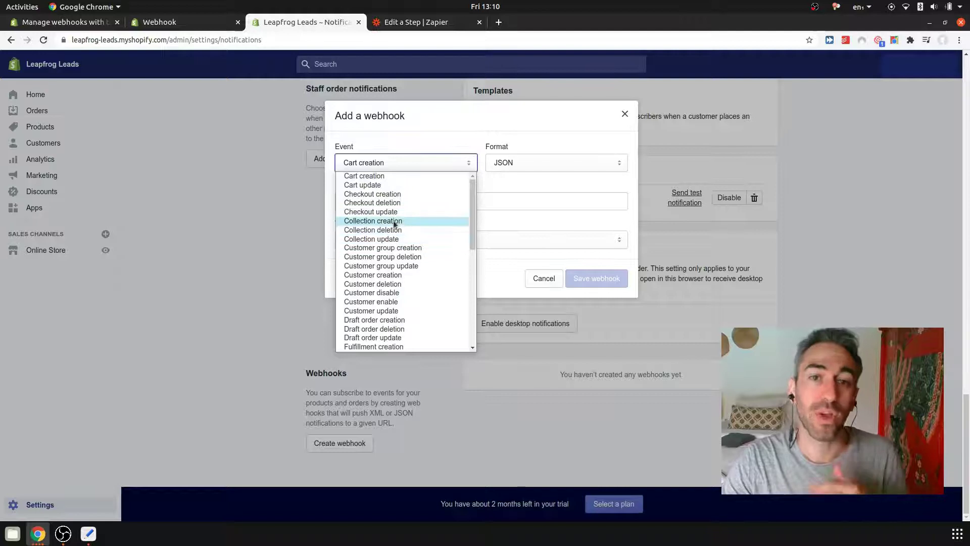
{"action": "scroll", "coordinate": [405, 223], "scroll_direction": "down", "scroll_amount": 4}
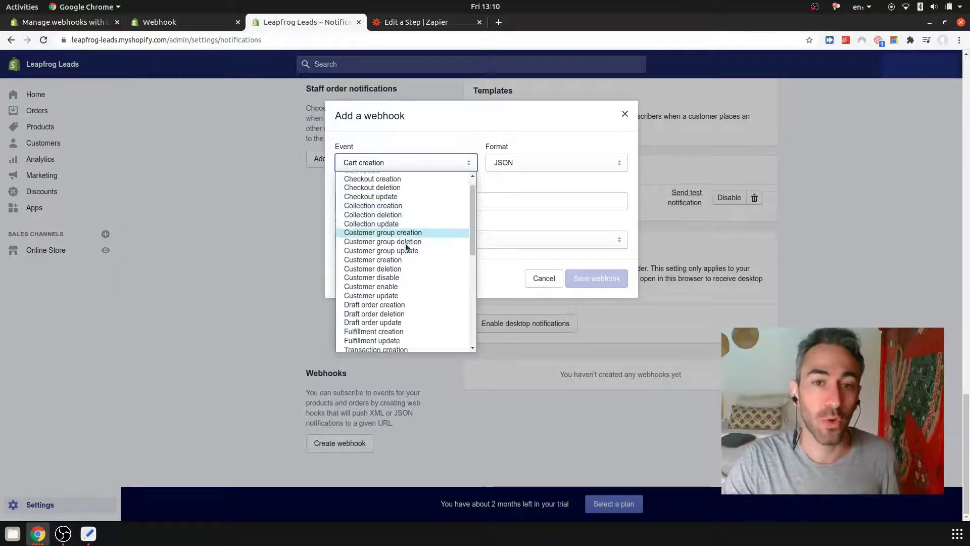
{"action": "scroll", "coordinate": [405, 239], "scroll_direction": "down", "scroll_amount": 3}
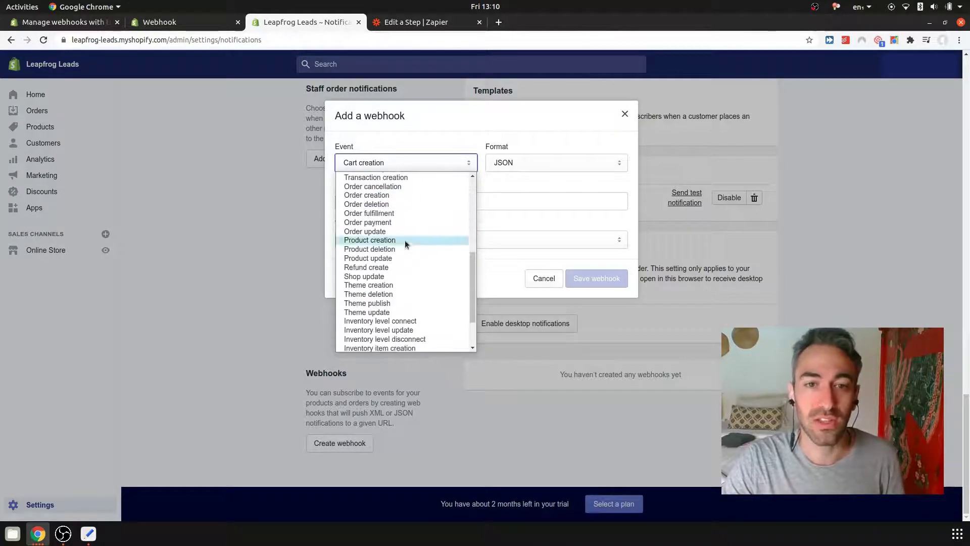
{"action": "left_click", "coordinate": [385, 223]}
Paste the saved Zapier webhook URL into the form and save the Order payment webhook
{"action": "left_click", "coordinate": [411, 201]}
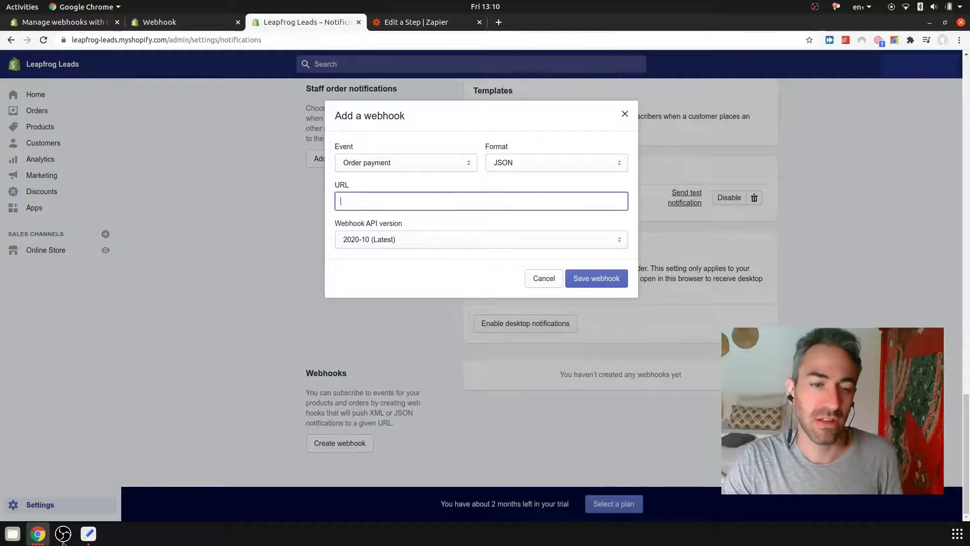
{"action": "left_click", "coordinate": [93, 543]}
{"action": "key", "text": "ctrl+a"}
{"action": "key", "text": "ctrl+c"}
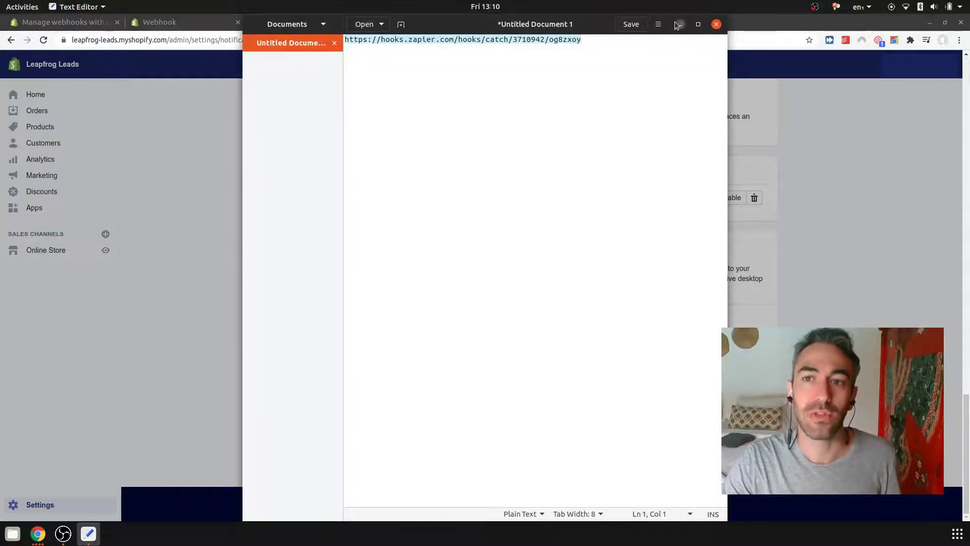
{"action": "left_click", "coordinate": [678, 24]}
{"action": "key", "text": "ctrl+v"}
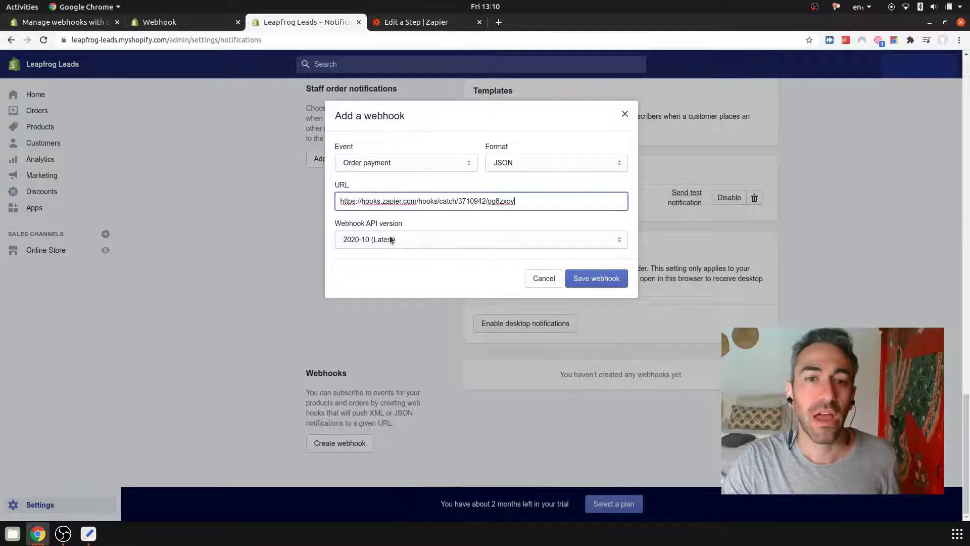
{"action": "left_click_drag", "start_coordinate": [327, 208], "coordinate": [536, 202]}
{"action": "left_click", "coordinate": [552, 202]}
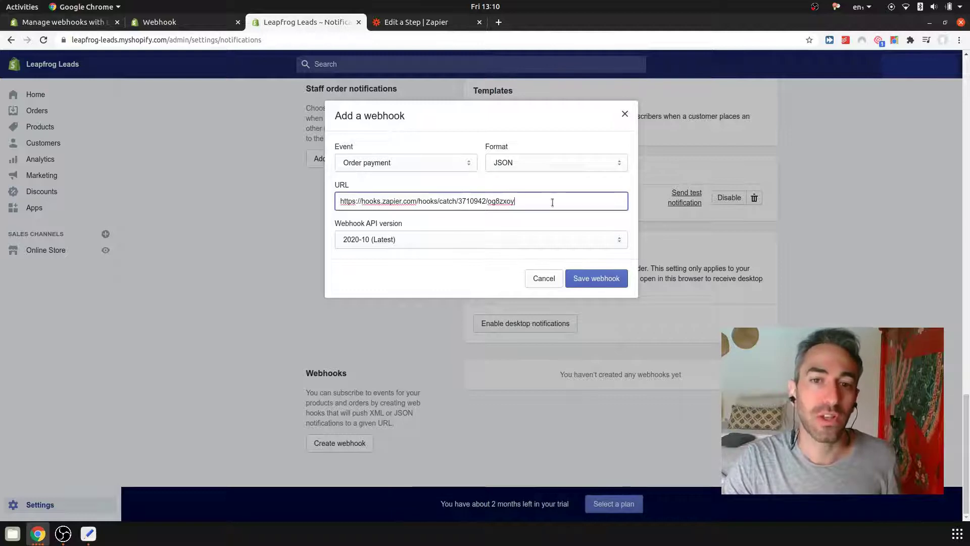
{"action": "left_click", "coordinate": [572, 280]}
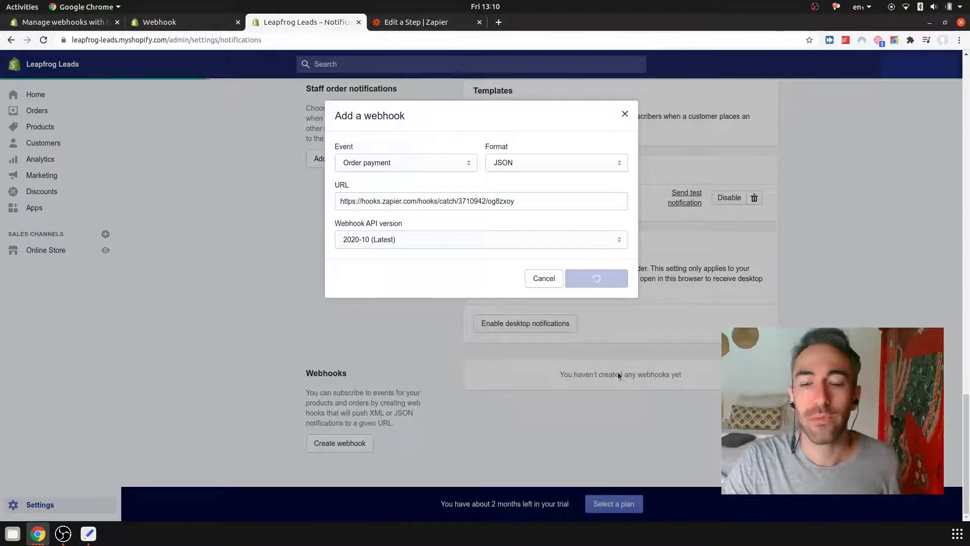
Send a test notification to the new Order payment webhook, then return to Zapier
{"action": "scroll", "coordinate": [587, 362], "scroll_direction": "down", "scroll_amount": 1}
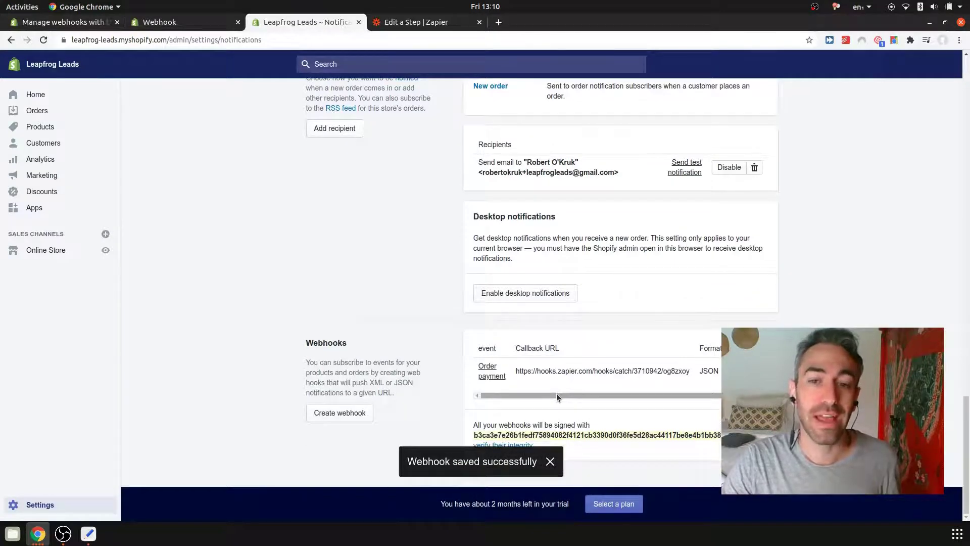
{"action": "left_click_drag", "start_coordinate": [556, 394], "coordinate": [582, 393]}
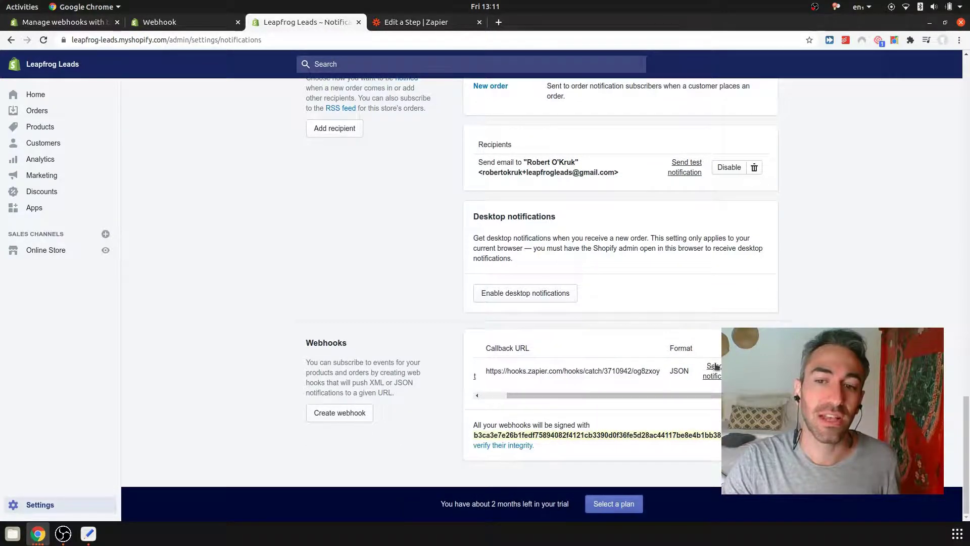
{"action": "left_click", "coordinate": [713, 373]}
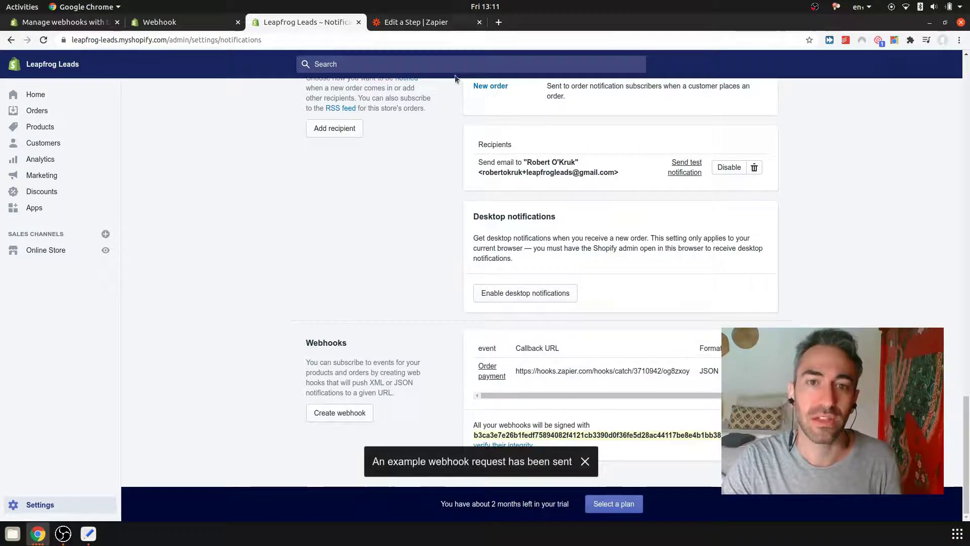
{"action": "left_click", "coordinate": [465, 22]}
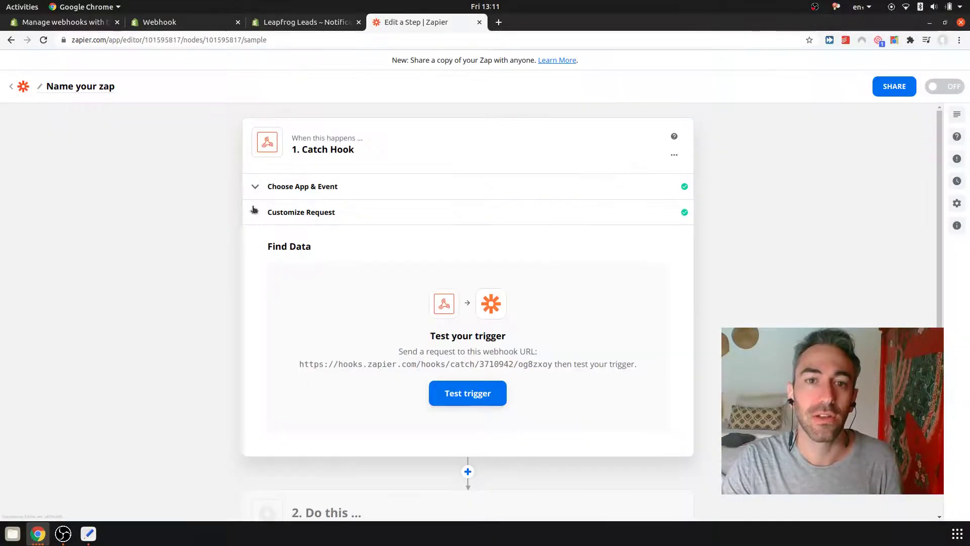
Test the trigger, review Shopify's sample order as Request A, continue, then open Shopify's webhook docs
{"action": "left_click", "coordinate": [459, 395]}
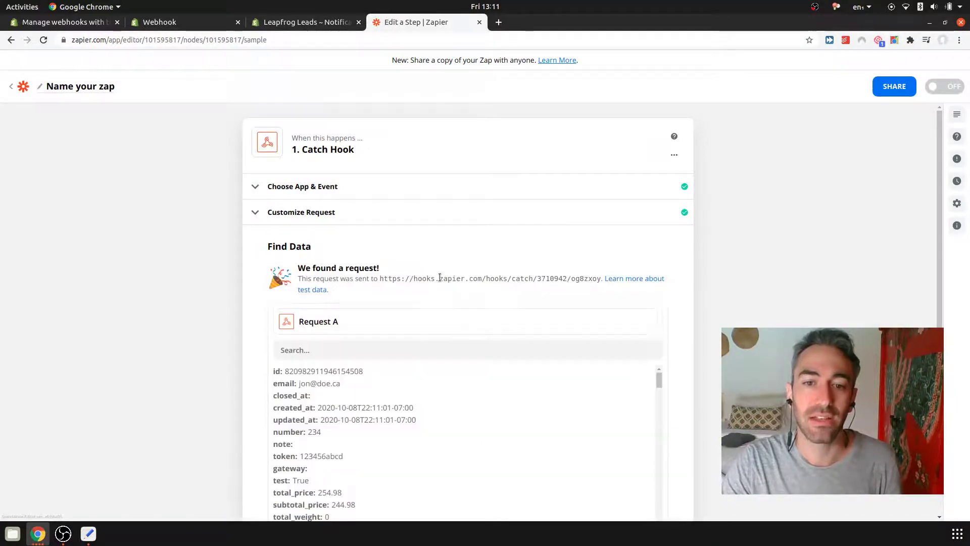
{"action": "scroll", "coordinate": [170, 290], "scroll_direction": "down", "scroll_amount": 2}
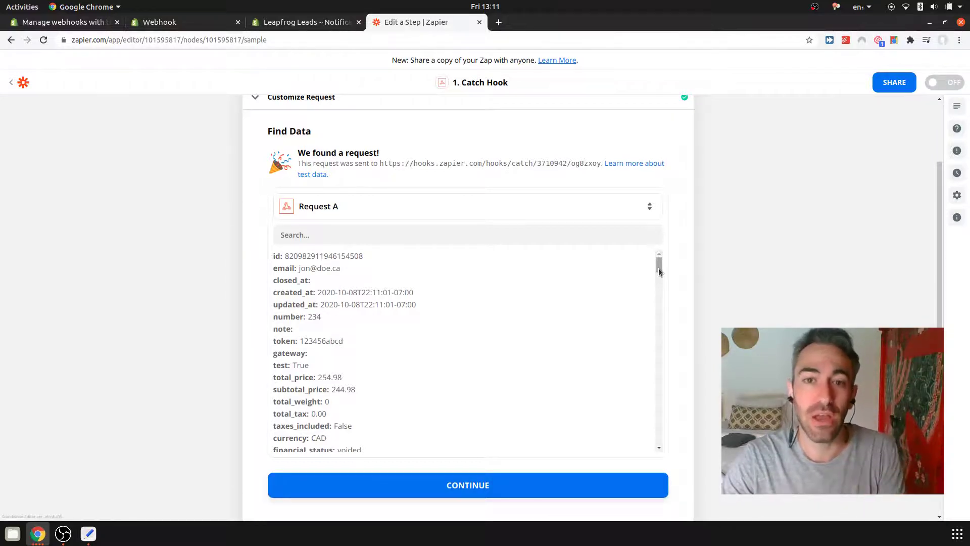
{"action": "left_click_drag", "start_coordinate": [659, 271], "coordinate": [649, 314]}
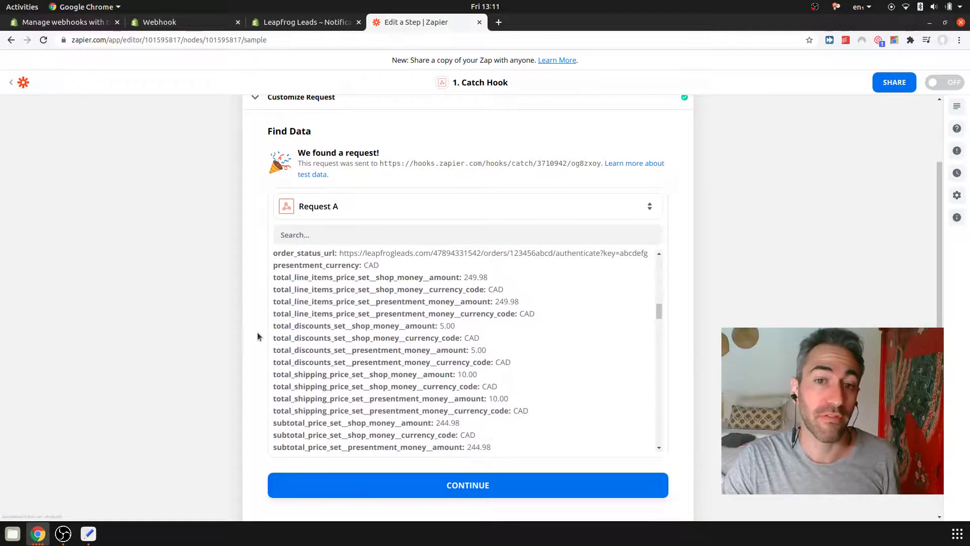
{"action": "scroll", "coordinate": [257, 332], "scroll_direction": "down", "scroll_amount": 4}
{"action": "scroll", "coordinate": [439, 303], "scroll_direction": "up", "scroll_amount": 3}
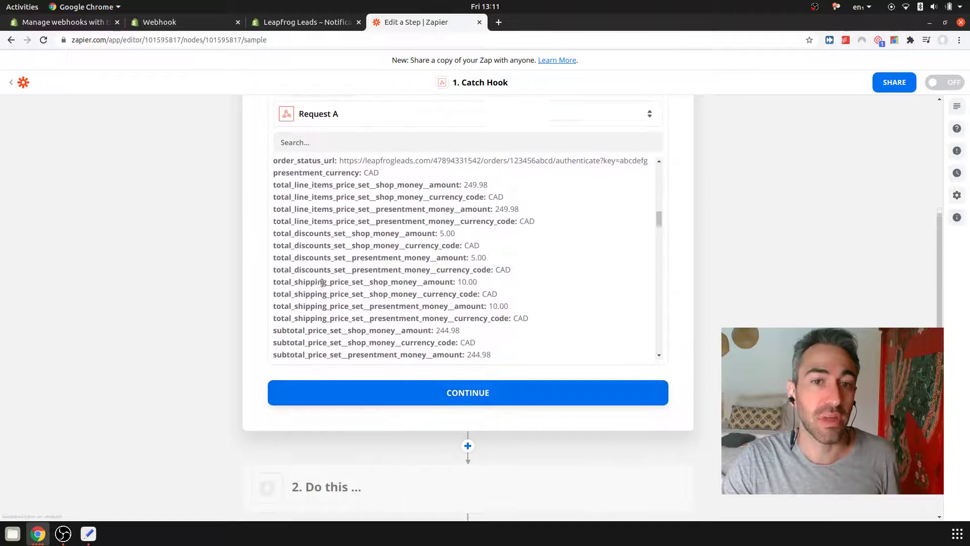
{"action": "left_click", "coordinate": [451, 403]}
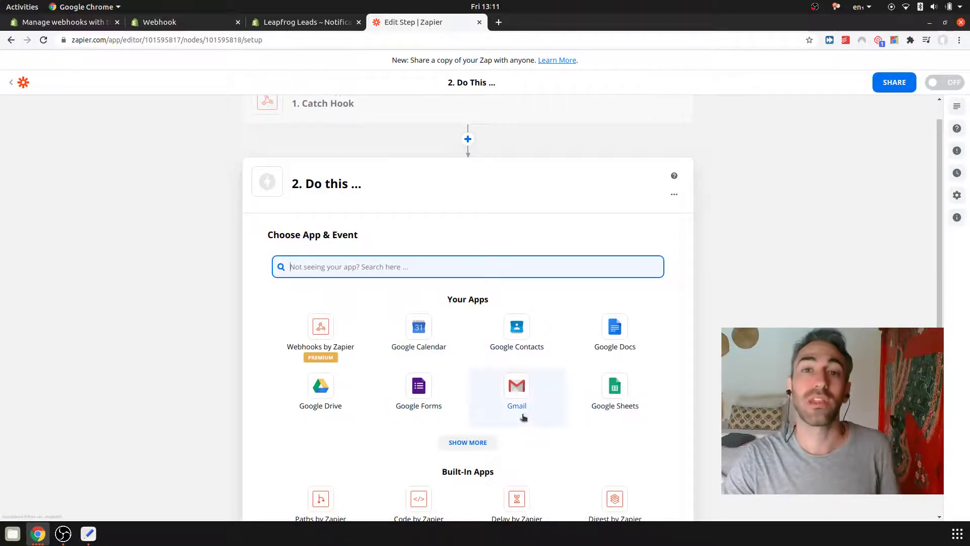
{"action": "scroll", "coordinate": [220, 338], "scroll_direction": "up", "scroll_amount": 2}
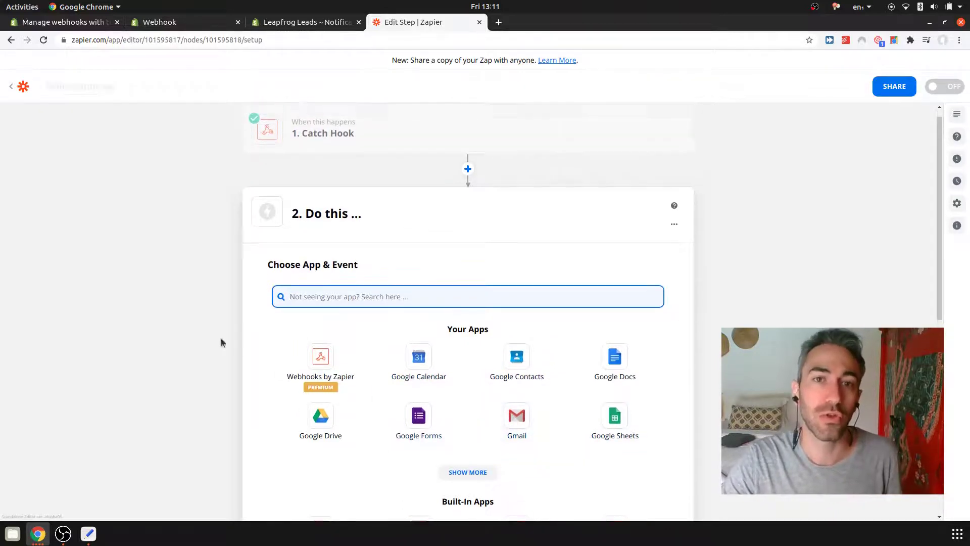
{"action": "left_click", "coordinate": [147, 22]}
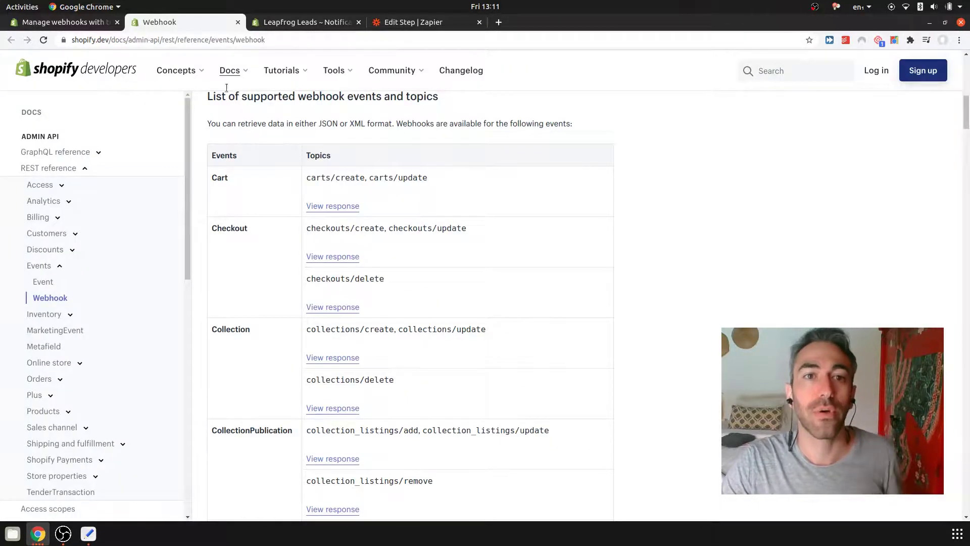
Browse the Shopify docs' supported webhook events table, highlighting the Cart event row
{"action": "left_click", "coordinate": [64, 40]}
{"action": "left_click", "coordinate": [74, 40]}
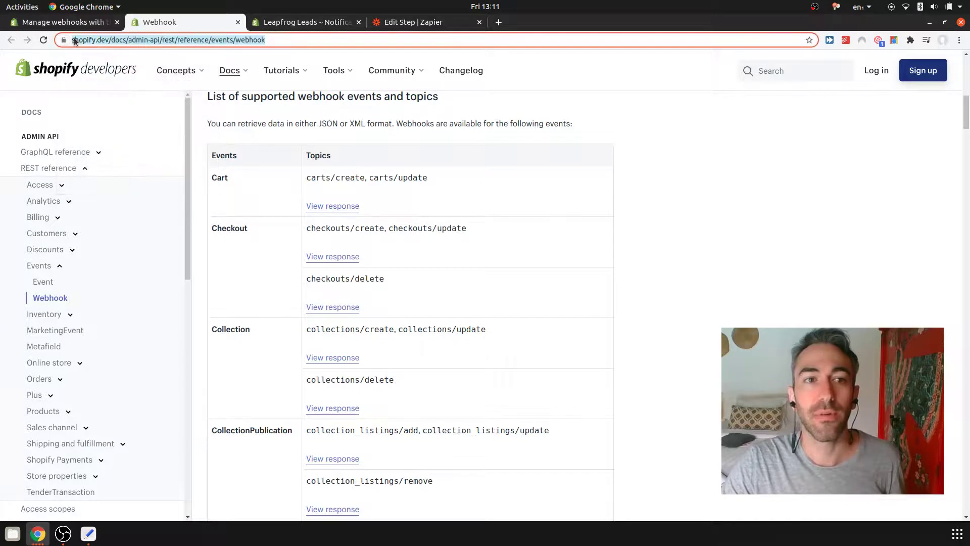
{"action": "left_click", "coordinate": [606, 145]}
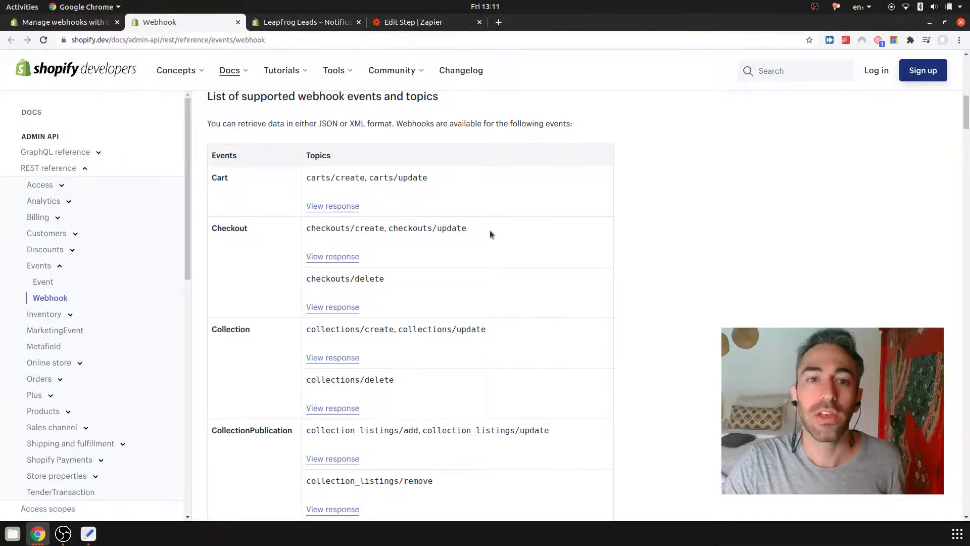
{"action": "double_click", "coordinate": [220, 177]}
{"action": "scroll", "coordinate": [280, 191], "scroll_direction": "up", "scroll_amount": 1}
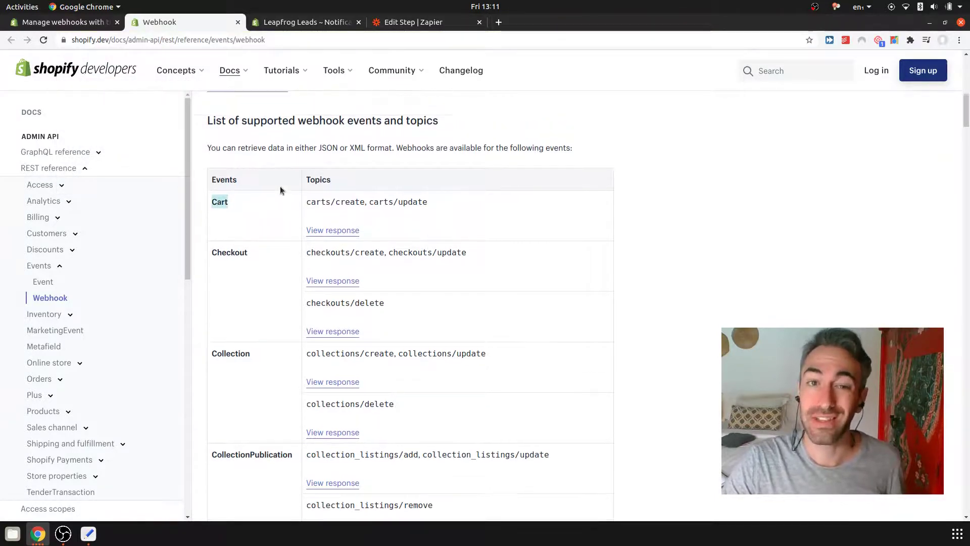
{"action": "scroll", "coordinate": [282, 191], "scroll_direction": "up", "scroll_amount": 1}
{"action": "scroll", "coordinate": [281, 190], "scroll_direction": "down", "scroll_amount": 4}
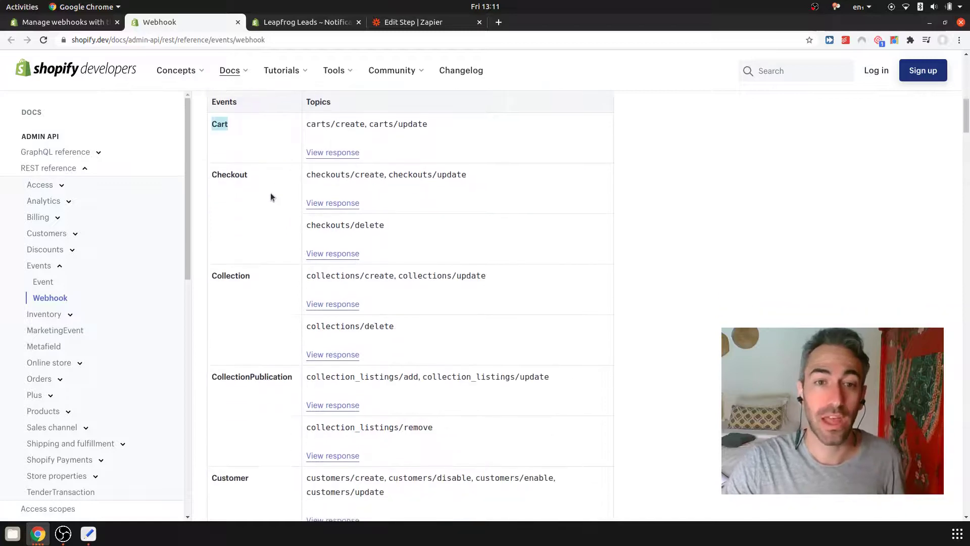
{"action": "left_click", "coordinate": [234, 175]}
{"action": "scroll", "coordinate": [245, 360], "scroll_direction": "down", "scroll_amount": 10}
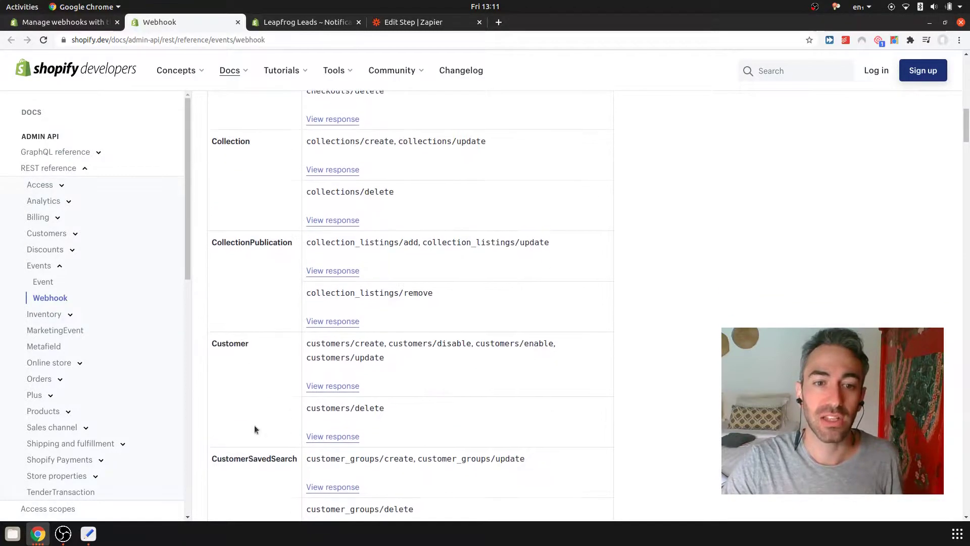
{"action": "scroll", "coordinate": [234, 443], "scroll_direction": "down", "scroll_amount": 11}
{"action": "scroll", "coordinate": [665, 304], "scroll_direction": "up", "scroll_amount": 20}
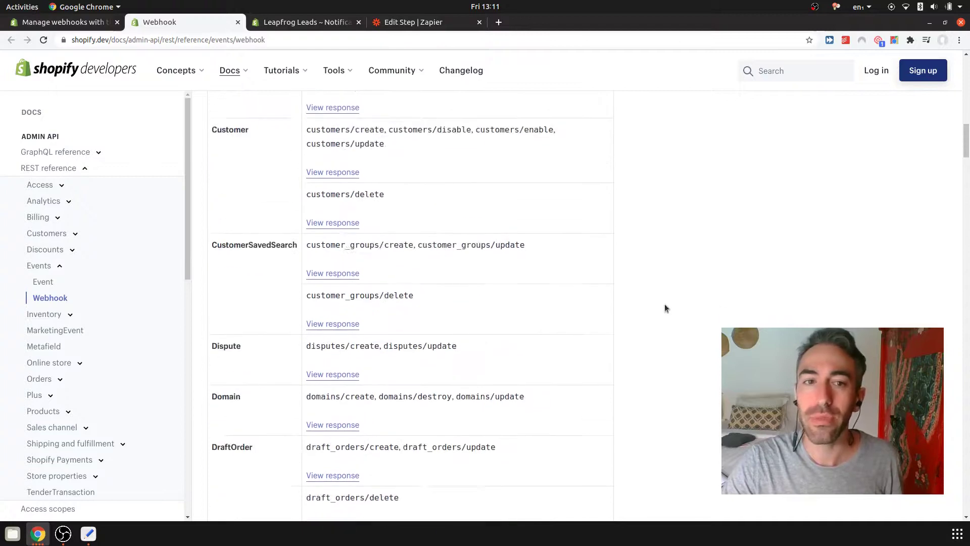
{"action": "scroll", "coordinate": [644, 303], "scroll_direction": "up", "scroll_amount": 4}
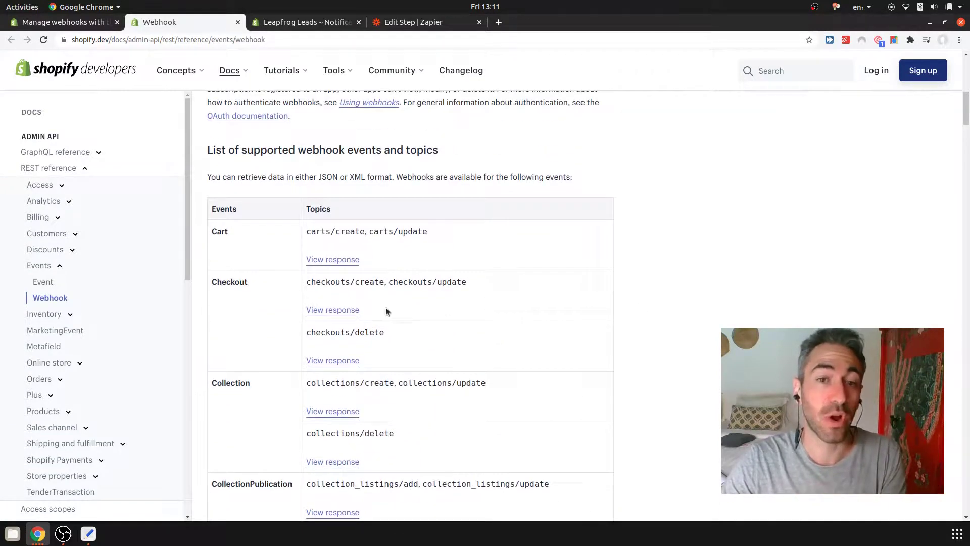
{"action": "left_click", "coordinate": [342, 259]}
{"action": "scroll", "coordinate": [396, 205], "scroll_direction": "down", "scroll_amount": 5}
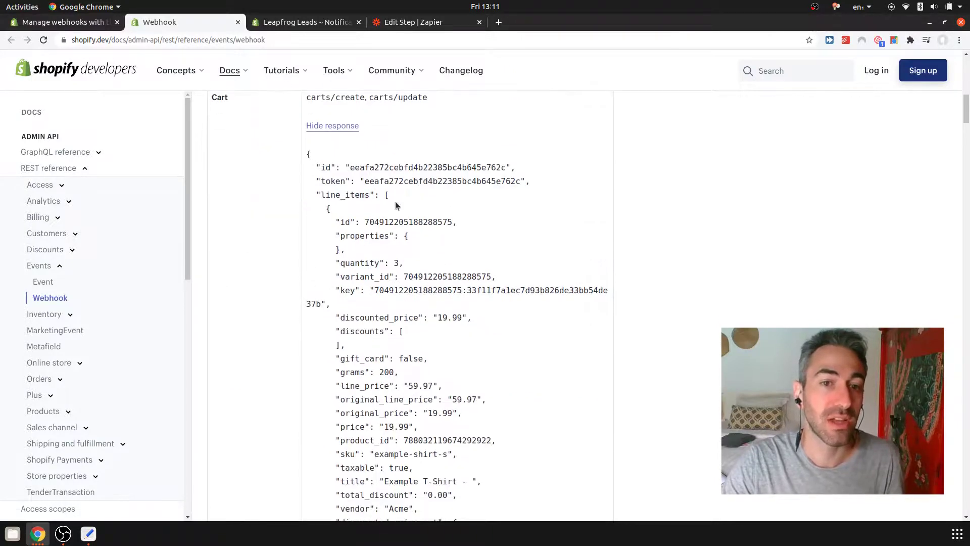
{"action": "scroll", "coordinate": [396, 205], "scroll_direction": "down", "scroll_amount": 10}
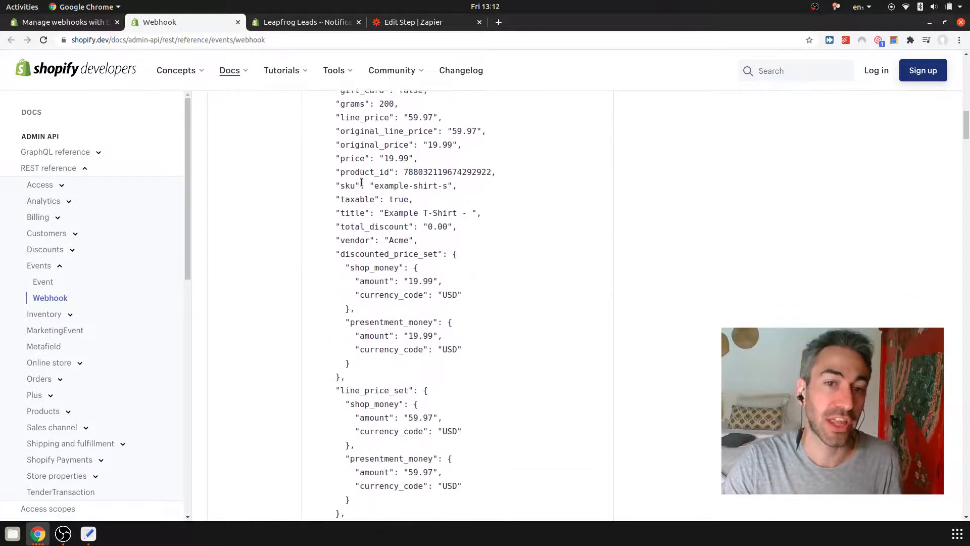
{"action": "scroll", "coordinate": [393, 280], "scroll_direction": "down", "scroll_amount": 3}
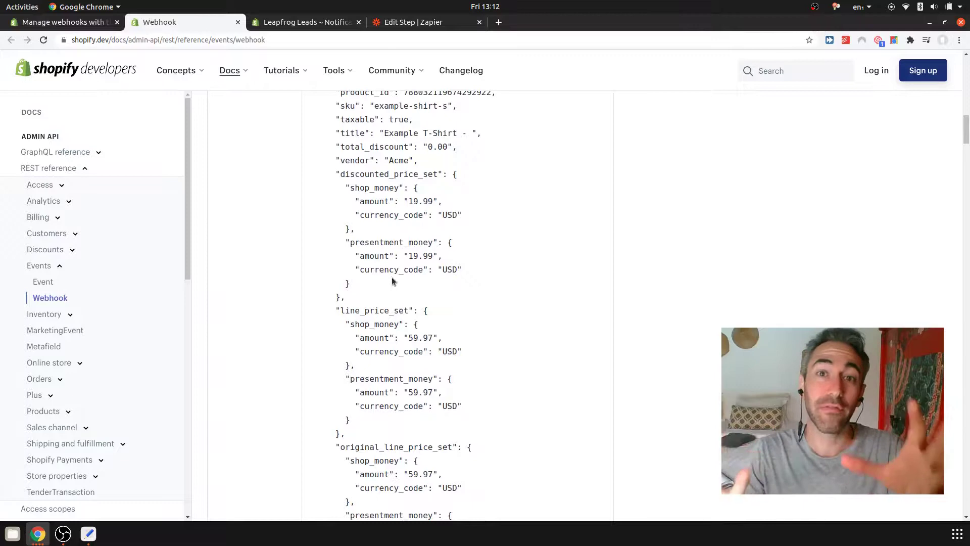